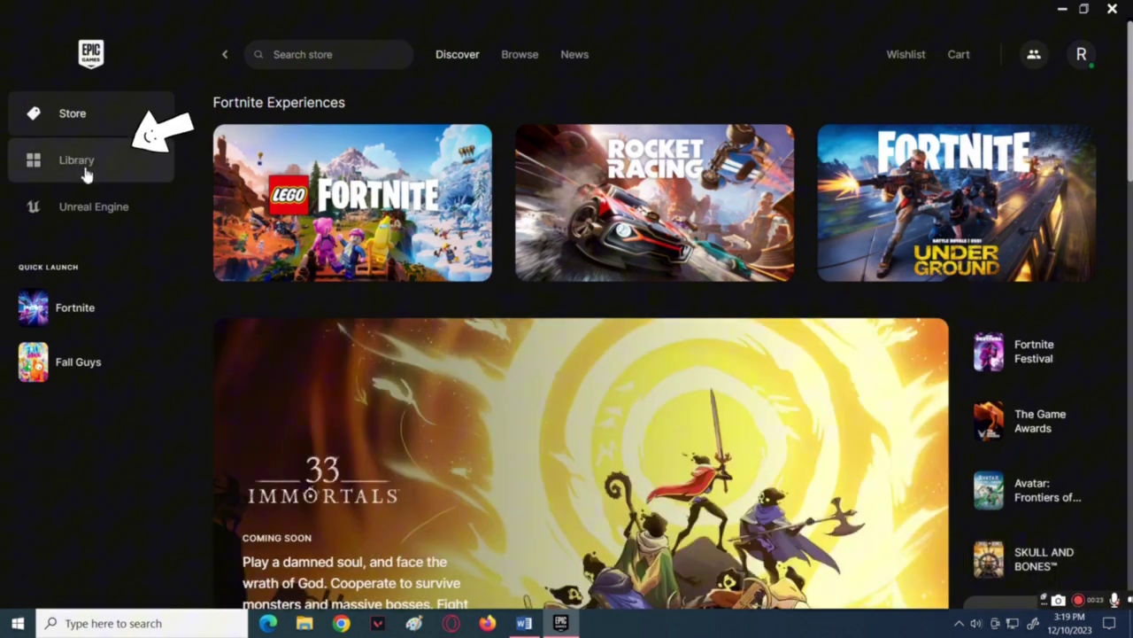
Step: Open Fortnite's installation folder from its management options in the game library
left_click(80, 166)
scroll(433, 294, "down", 2)
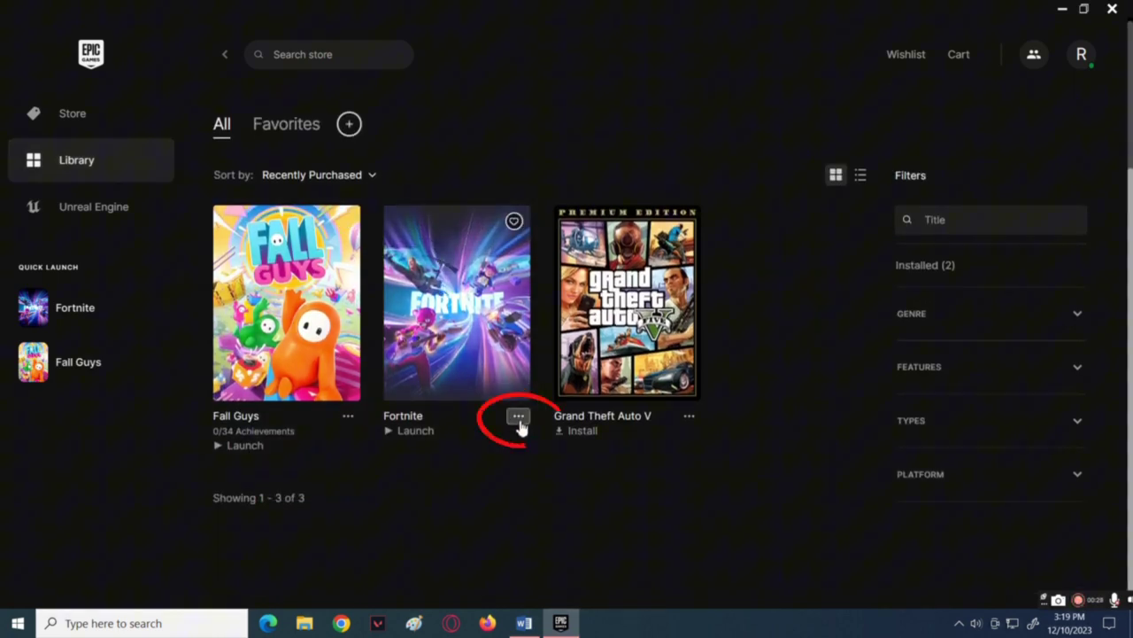
left_click(519, 416)
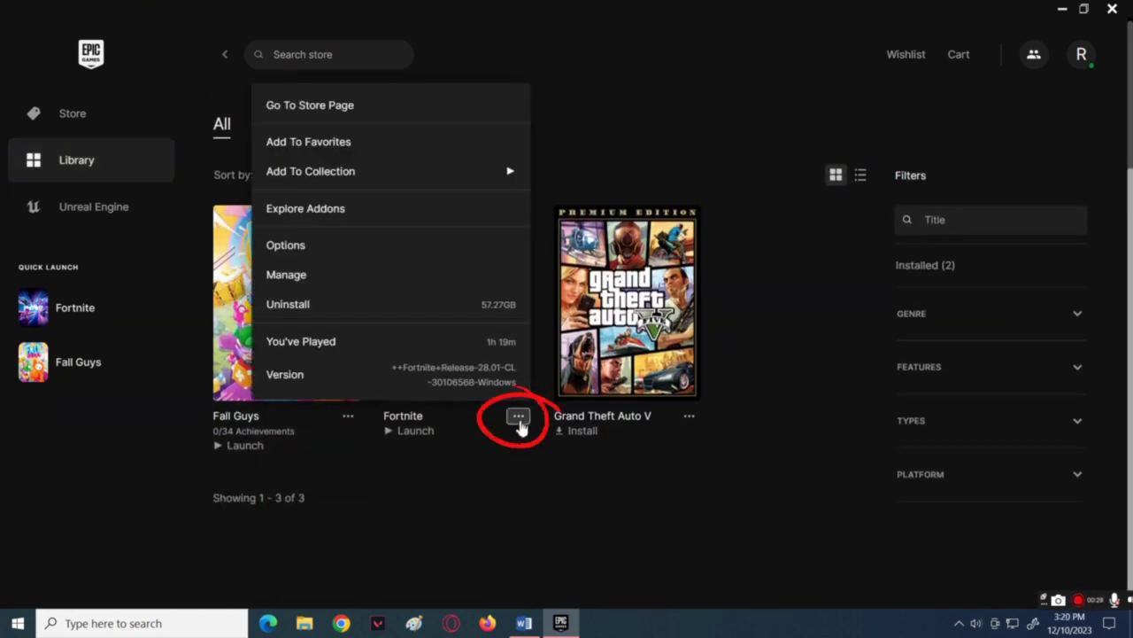
left_click(310, 285)
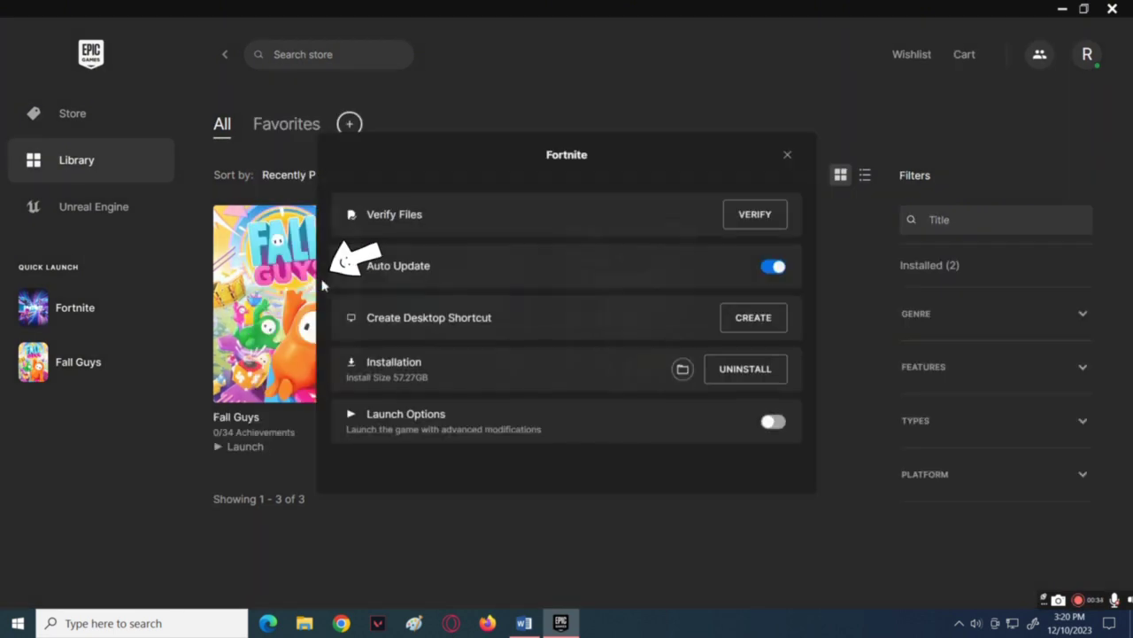
left_click(683, 370)
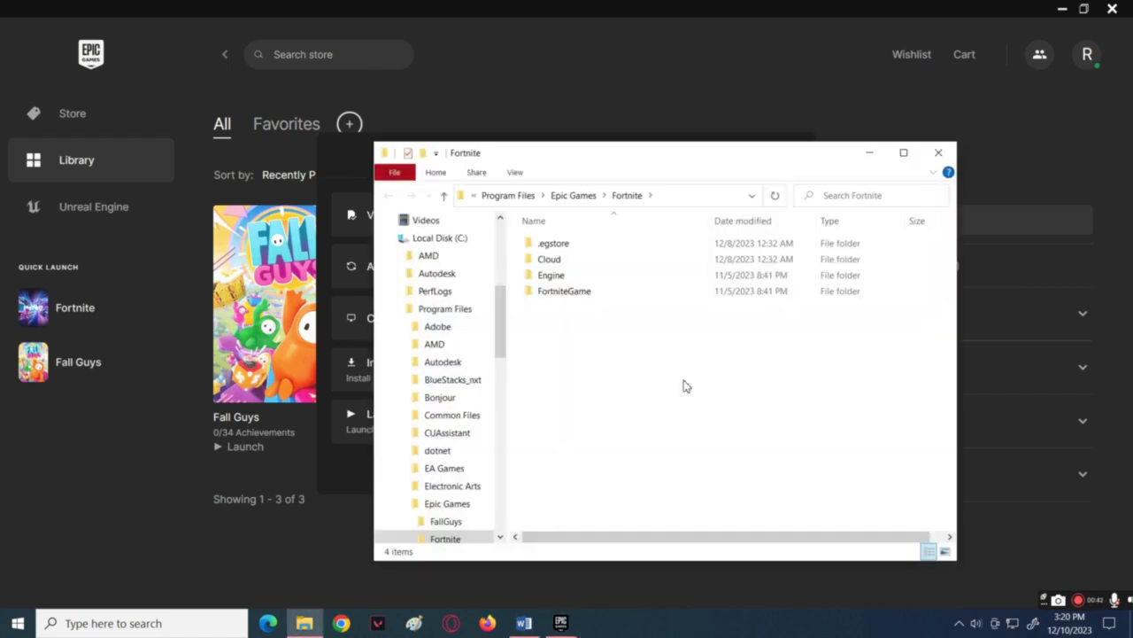
Step: Go into the EasyAntiCheat folder through FortniteGame, Binaries and Win64
left_click(563, 296)
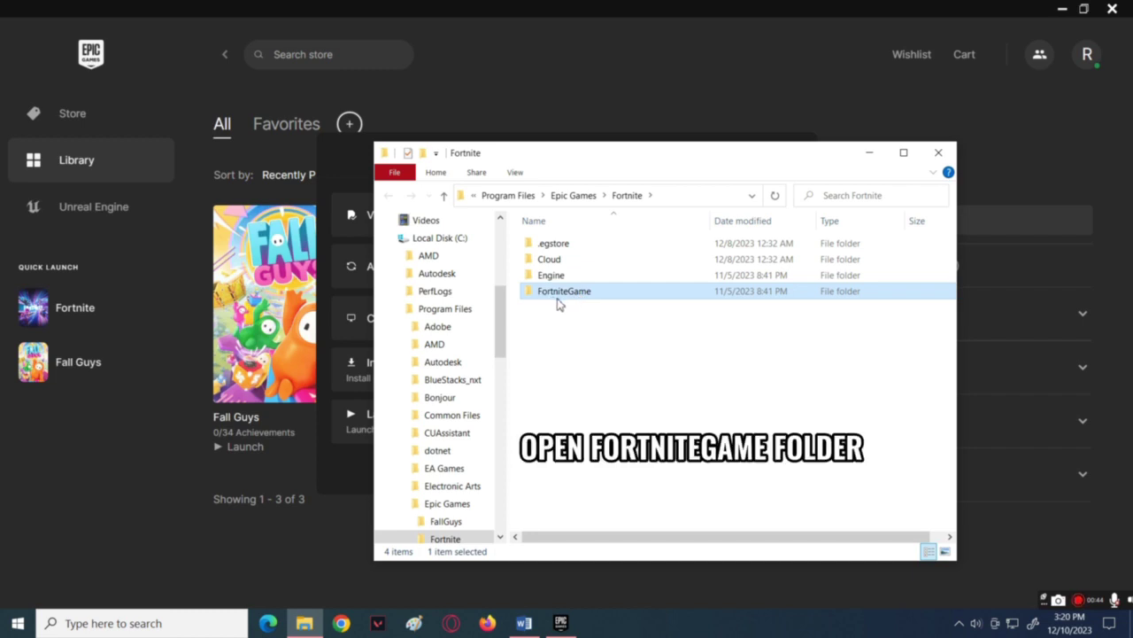
double_click(568, 301)
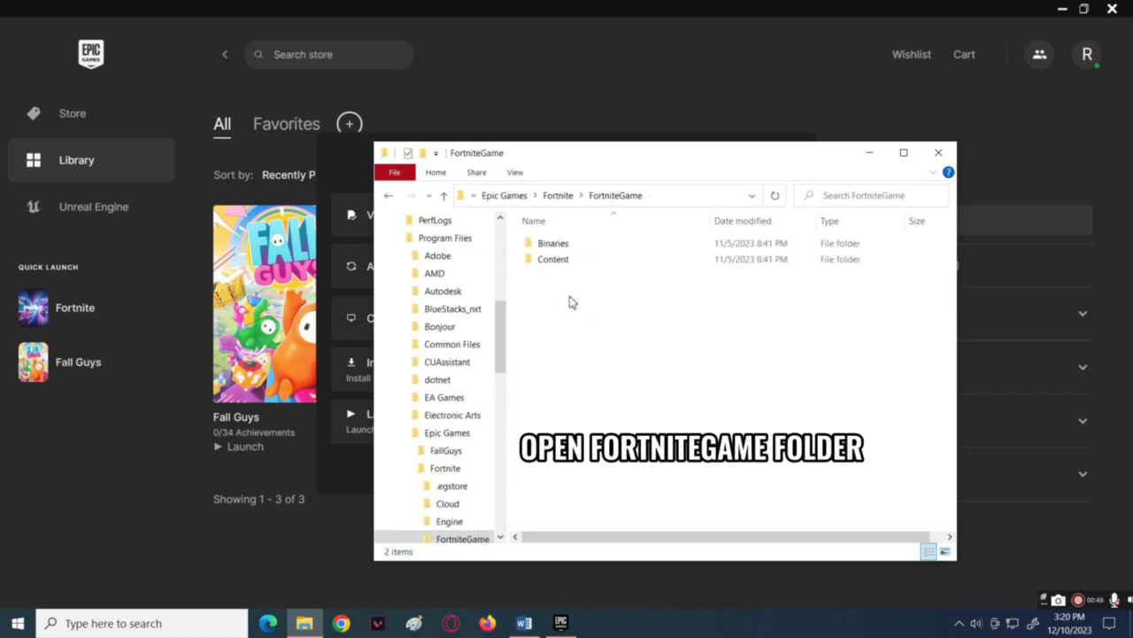
left_click(570, 250)
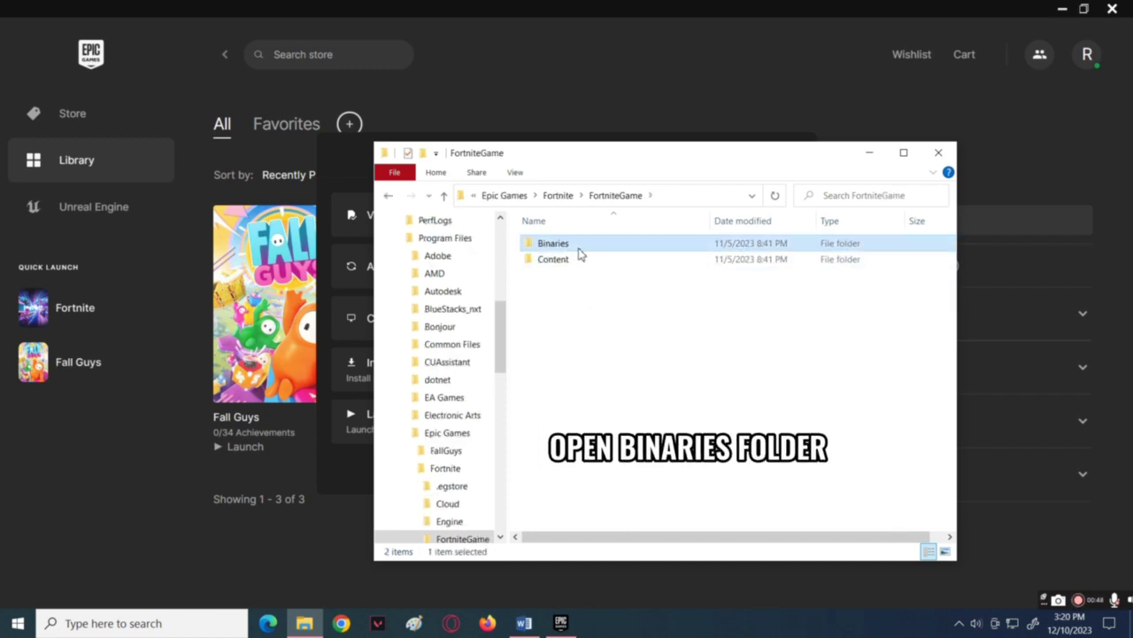
double_click(578, 248)
left_click(558, 262)
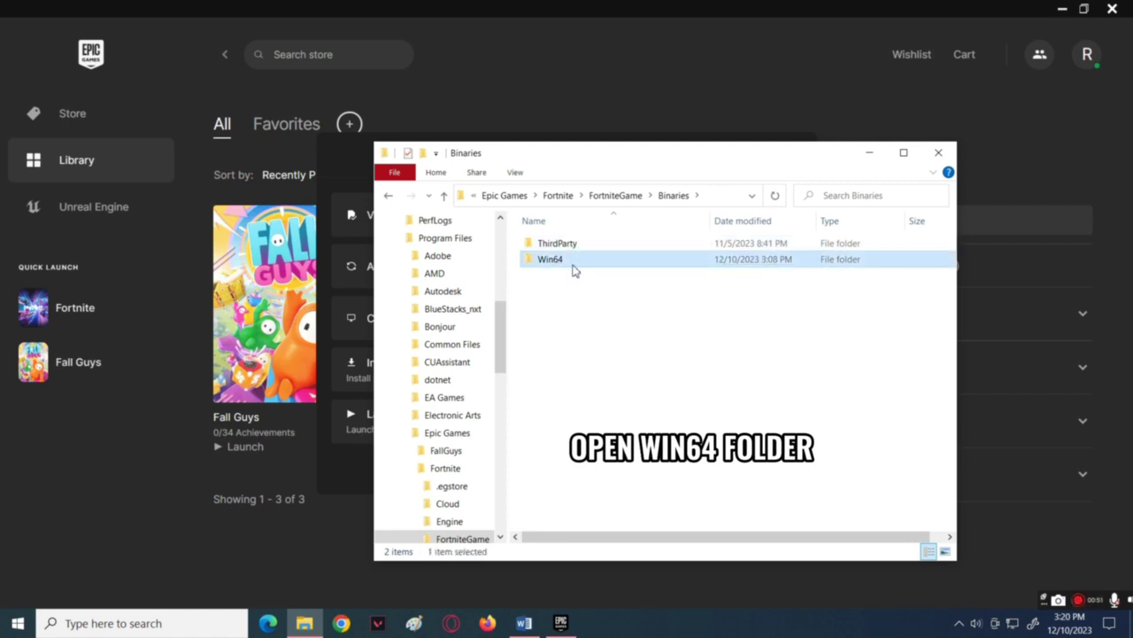
double_click(572, 270)
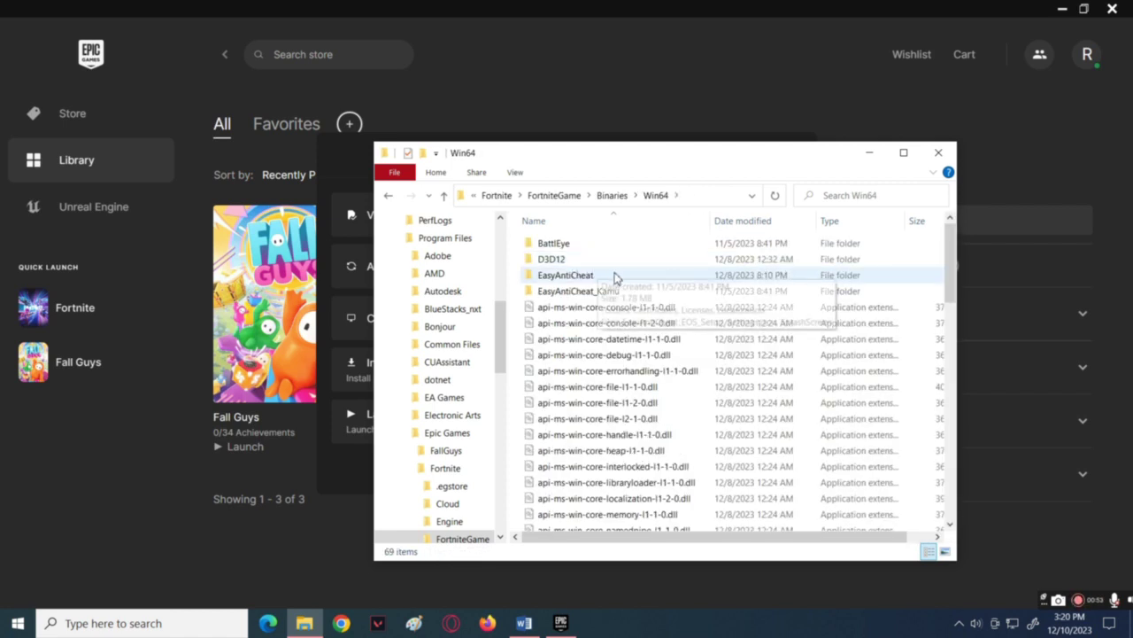
left_click(572, 277)
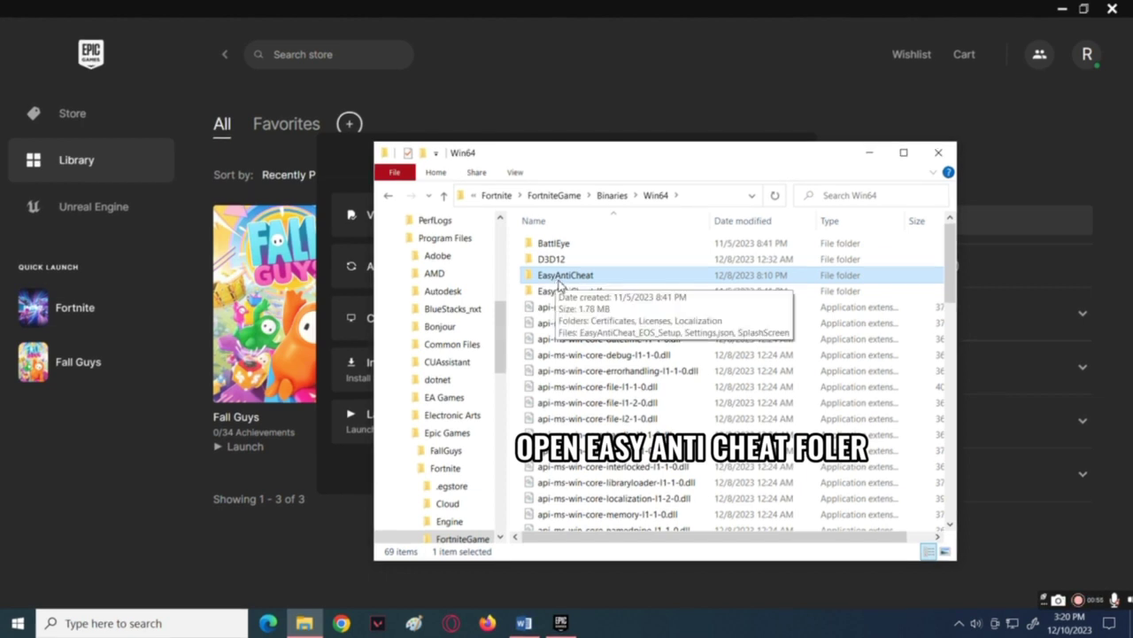
double_click(560, 281)
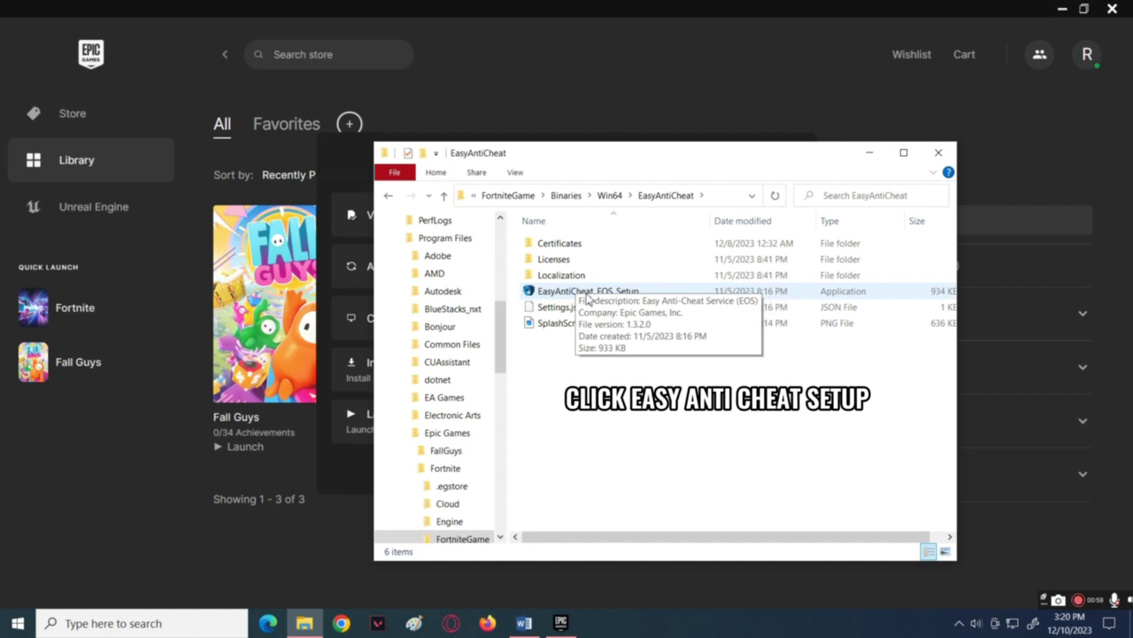
Step: Create a desktop shortcut for the EasyAntiCheat_EOS_Setup application
left_click(587, 293)
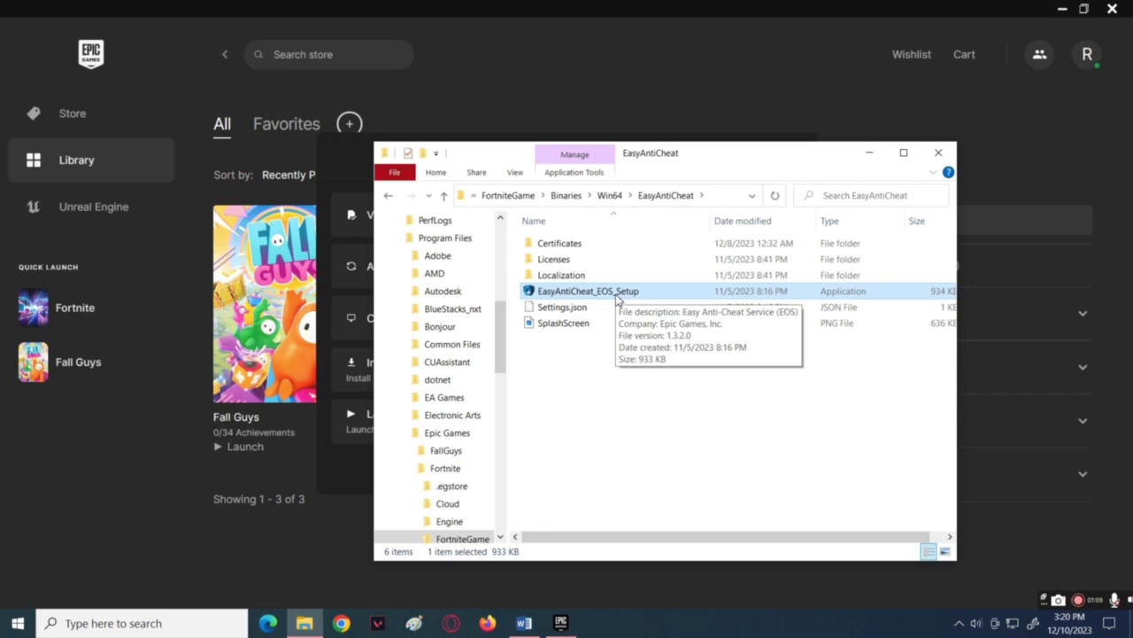
right_click(619, 297)
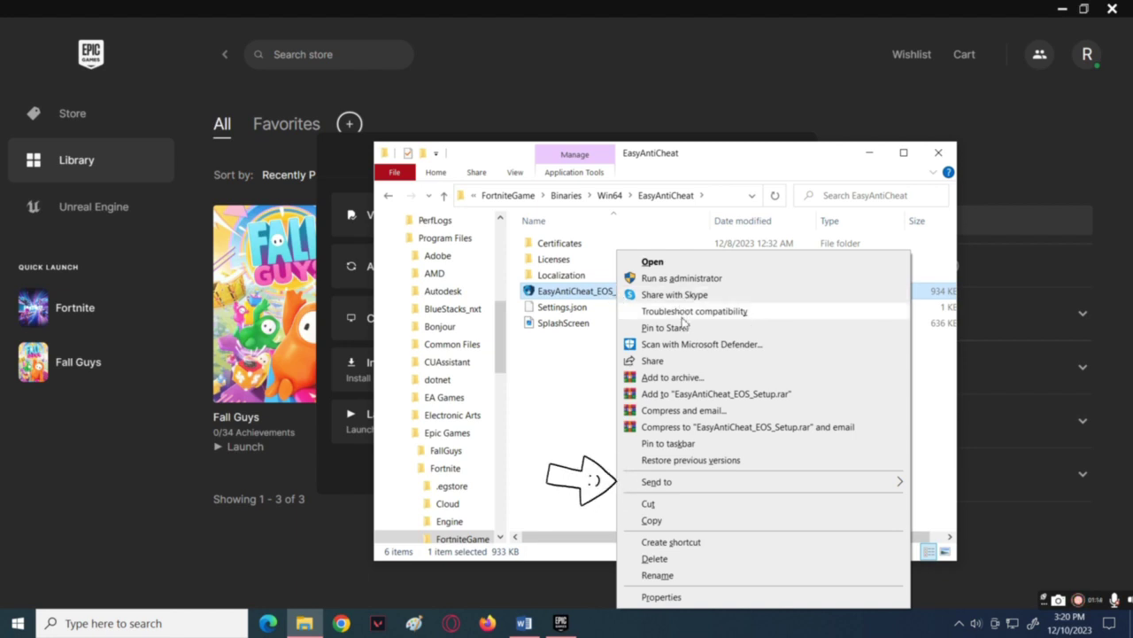
mouse_move(734, 483)
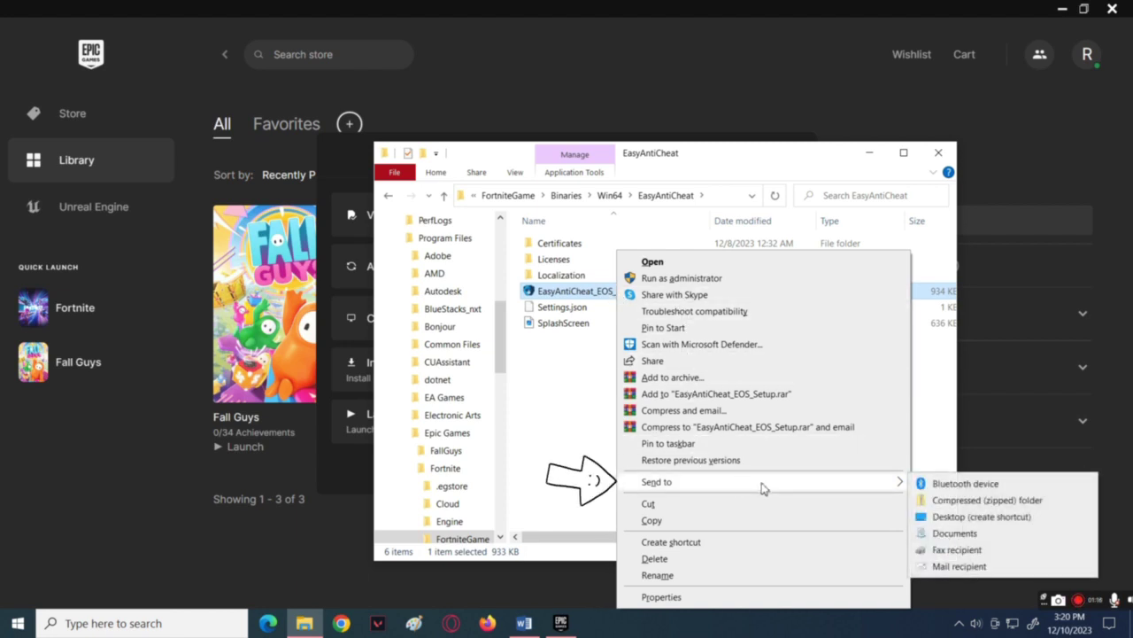
left_click(981, 520)
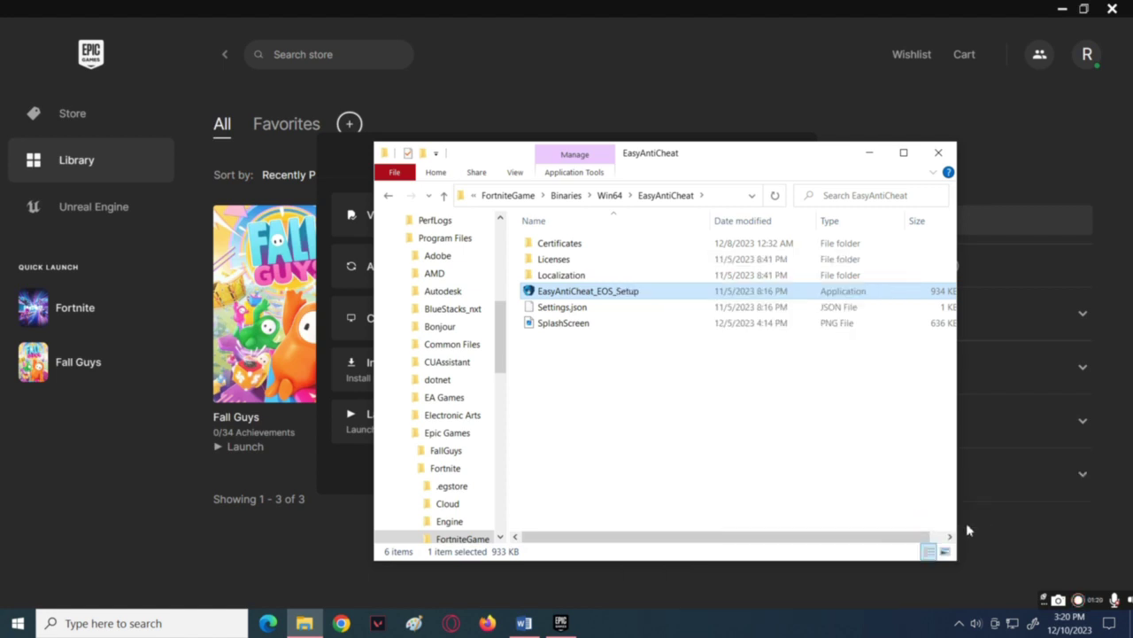
left_click(666, 462)
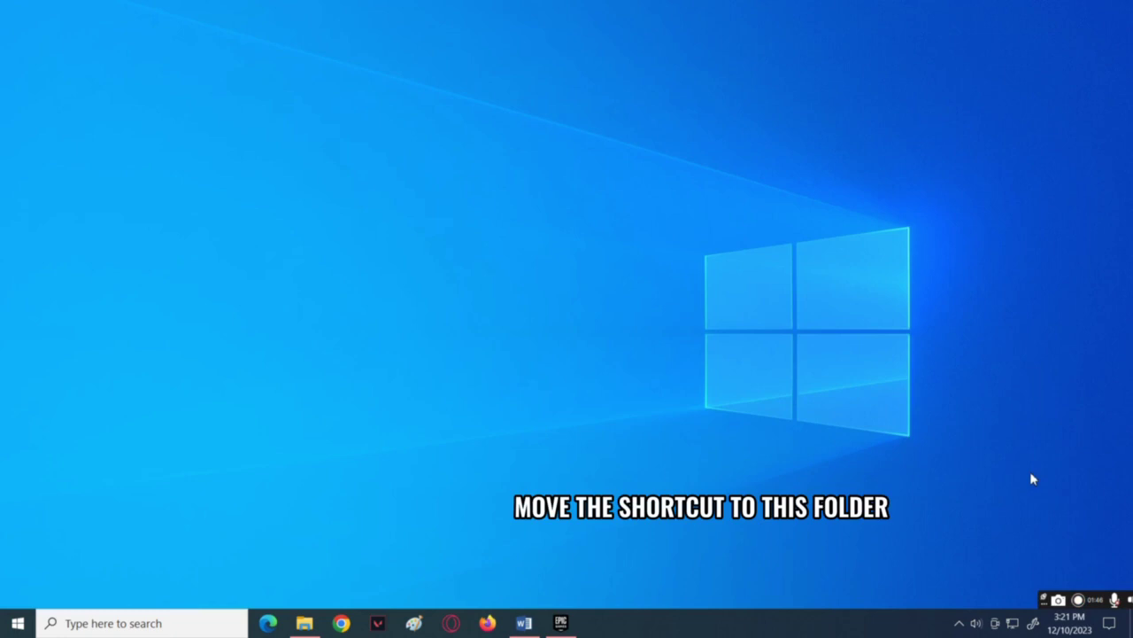
Step: Move the EasyAntiCheat_EOS_Setup shortcut from the desktop into the EasyAntiCheat folder
left_click(304, 623)
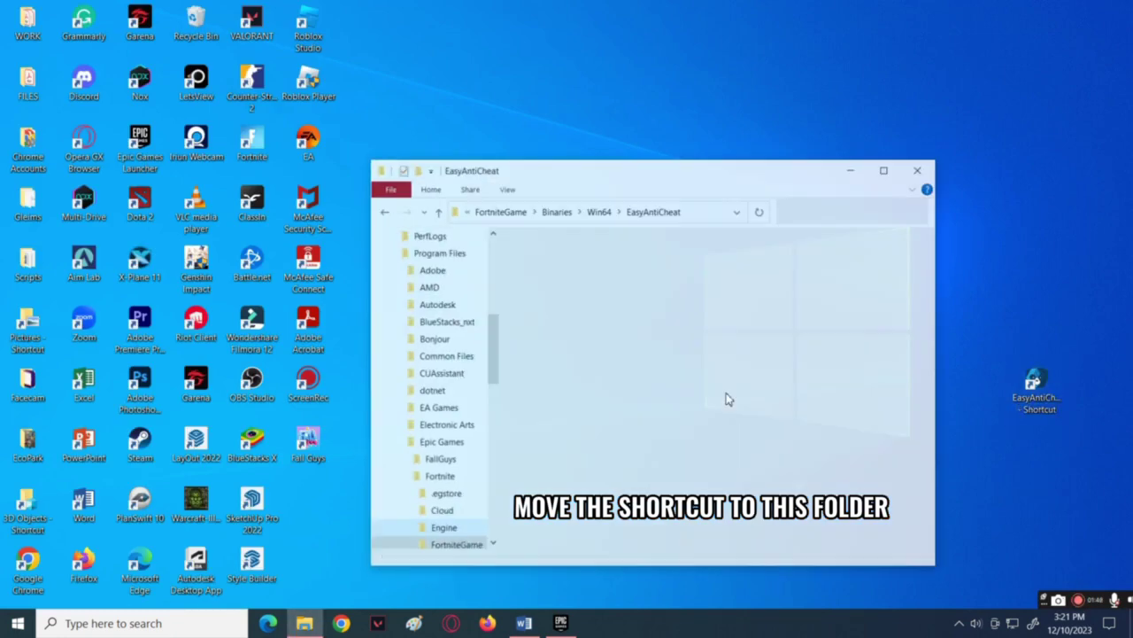
left_click_drag(1043, 400, 580, 372)
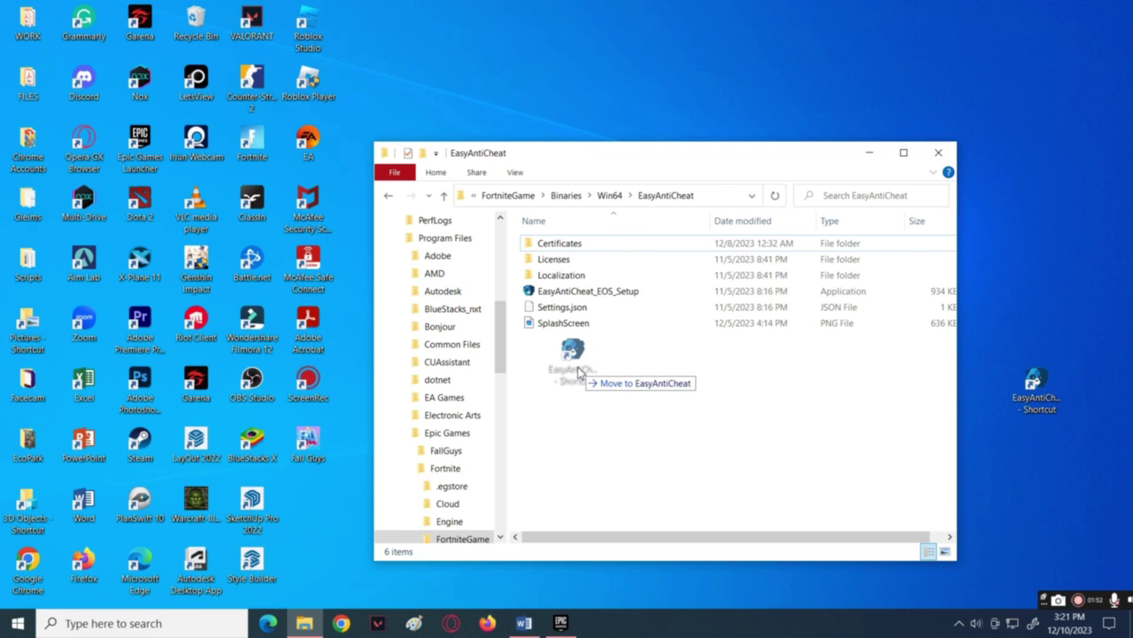
left_click_drag(580, 372, 581, 373)
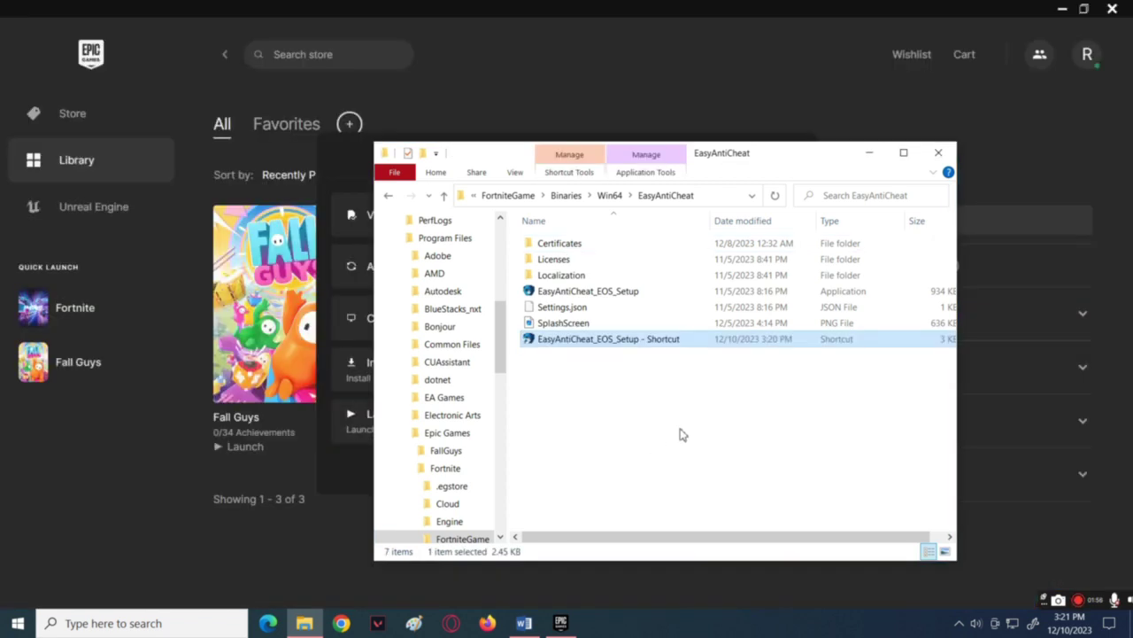
Step: Append a space and "repair" after the quoted target path in the EasyAntiCheat_EOS_Setup shortcut's properties and save the change
right_click(646, 347)
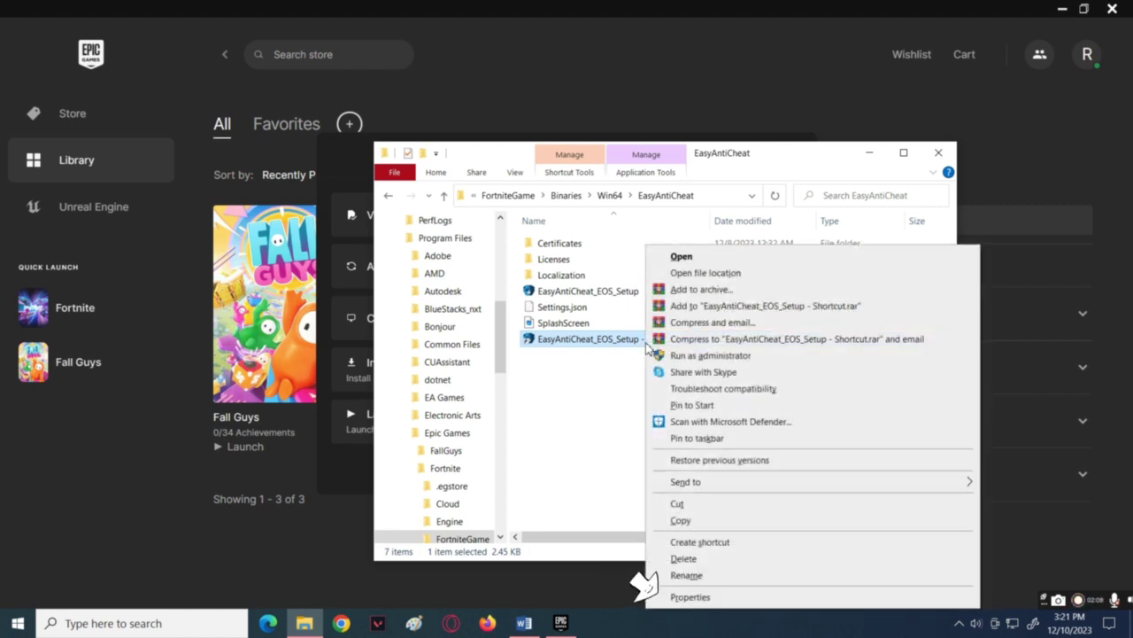
left_click(715, 605)
left_click_drag(805, 219, 629, 163)
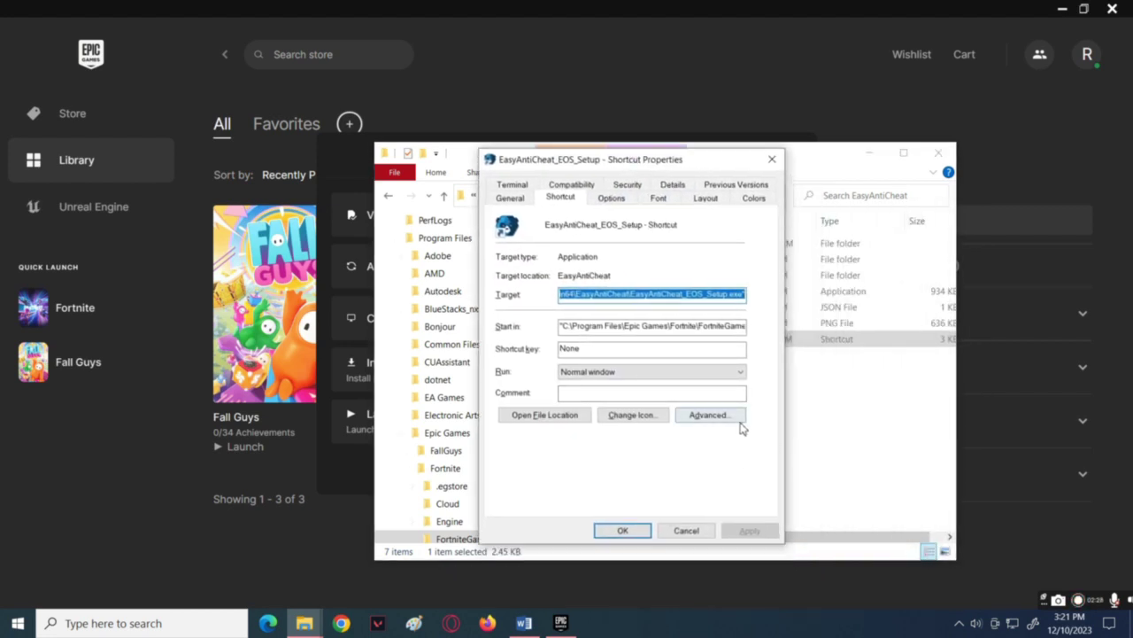
left_click(742, 295)
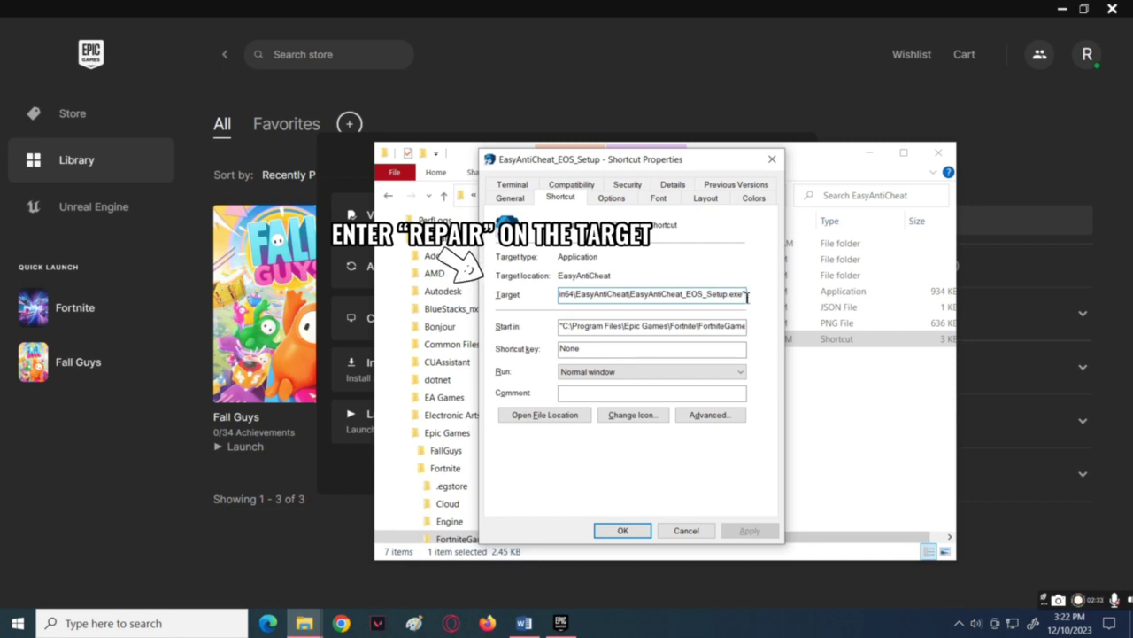
type("repair")
left_click(749, 530)
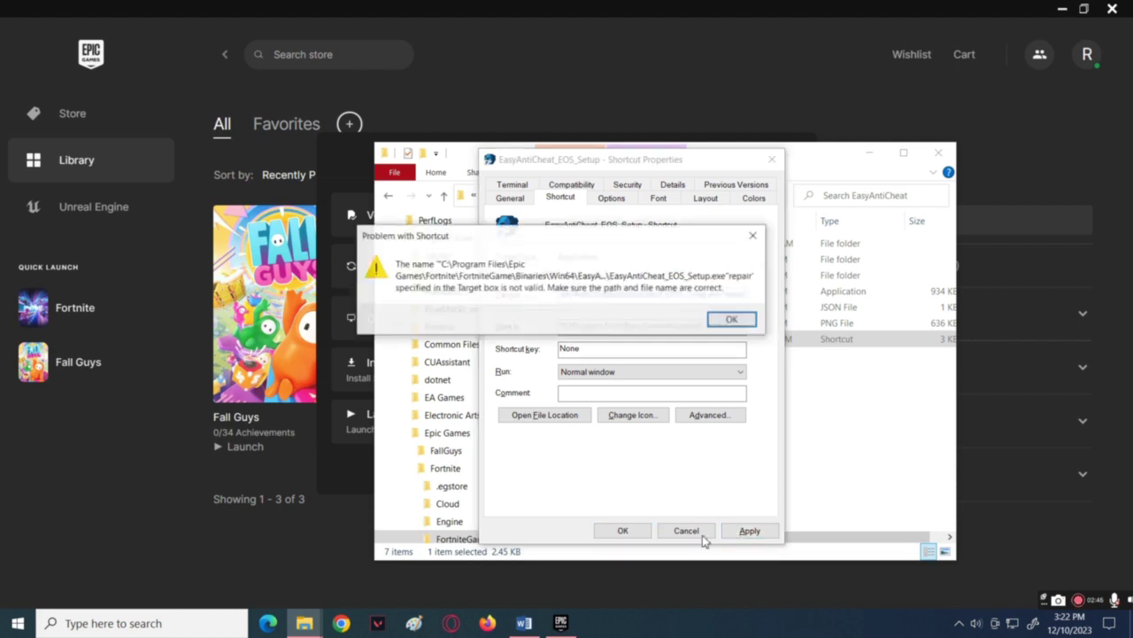
left_click(731, 321)
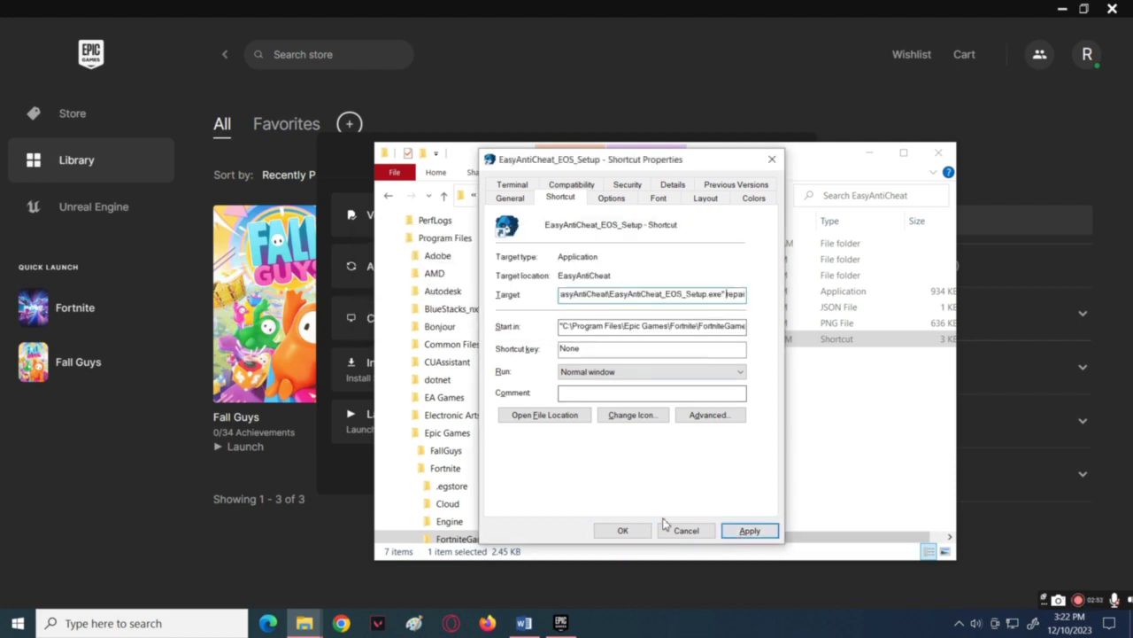
left_click(631, 531)
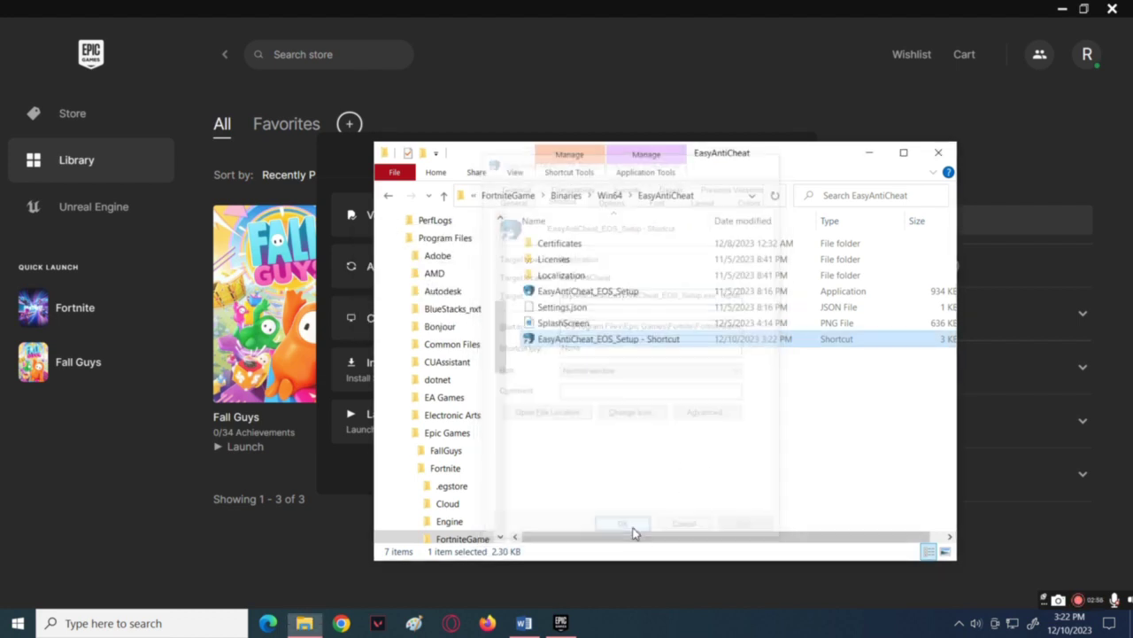
left_click(666, 345)
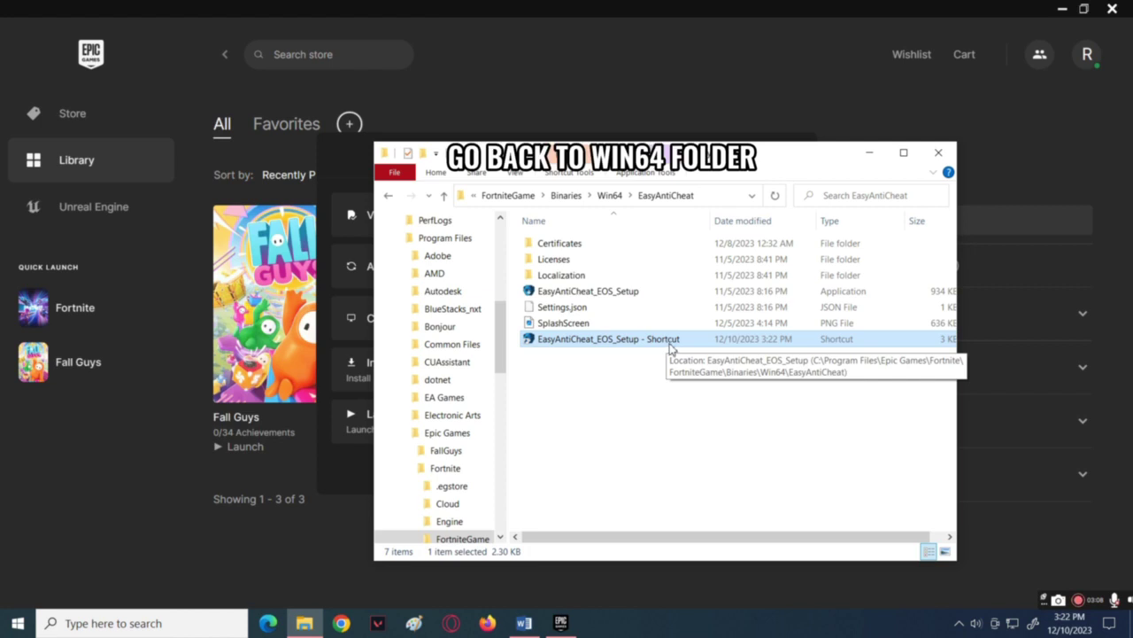
Step: Return to the Win64 folder and locate the FortniteClient-Win64-Shipping application
left_click(616, 202)
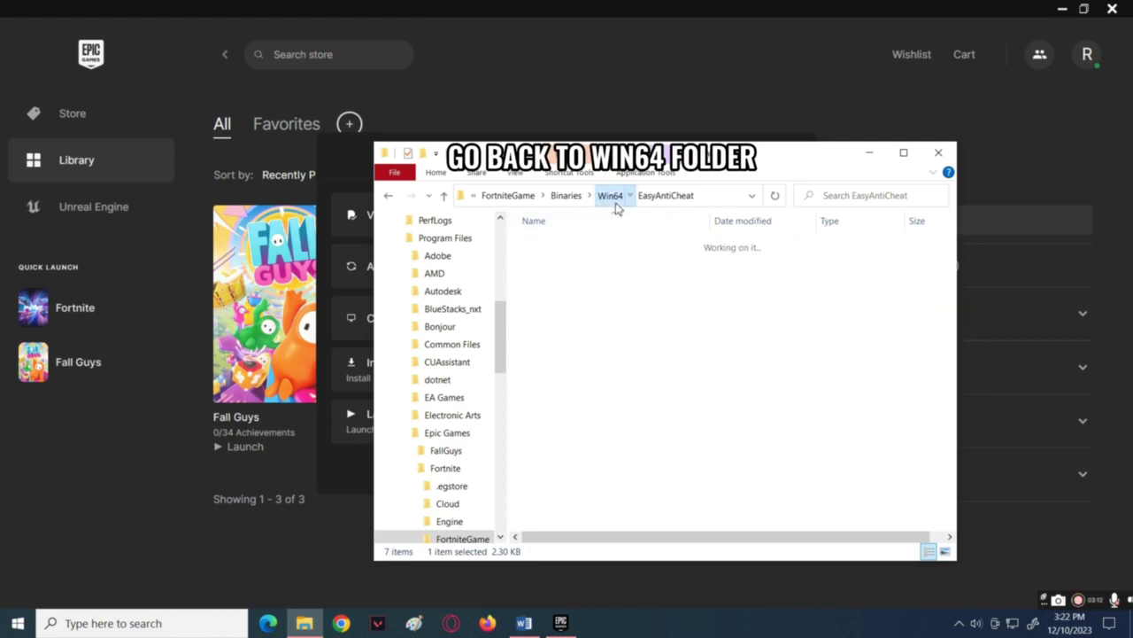
left_click(631, 387)
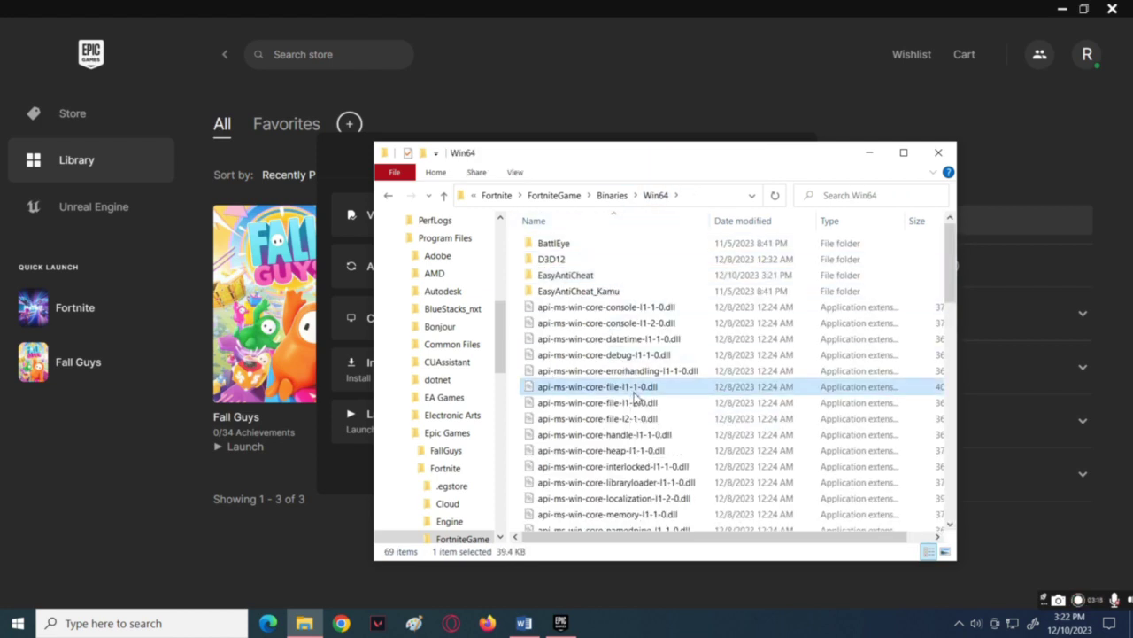
scroll(638, 412, "down", 2)
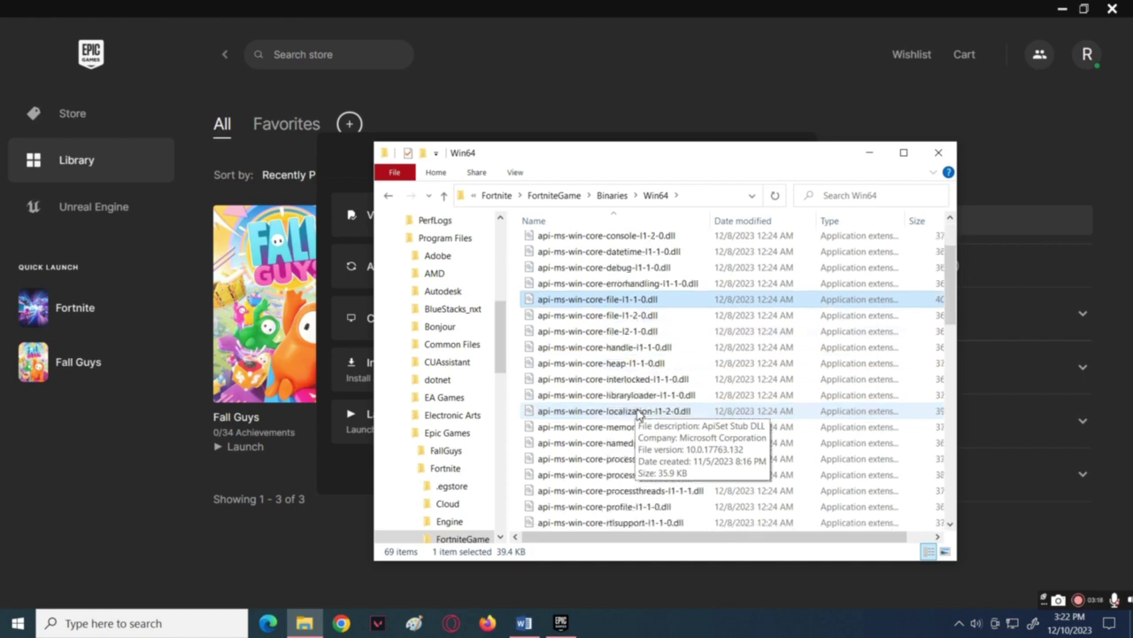
scroll(640, 414, "down", 4)
scroll(640, 414, "down", 8)
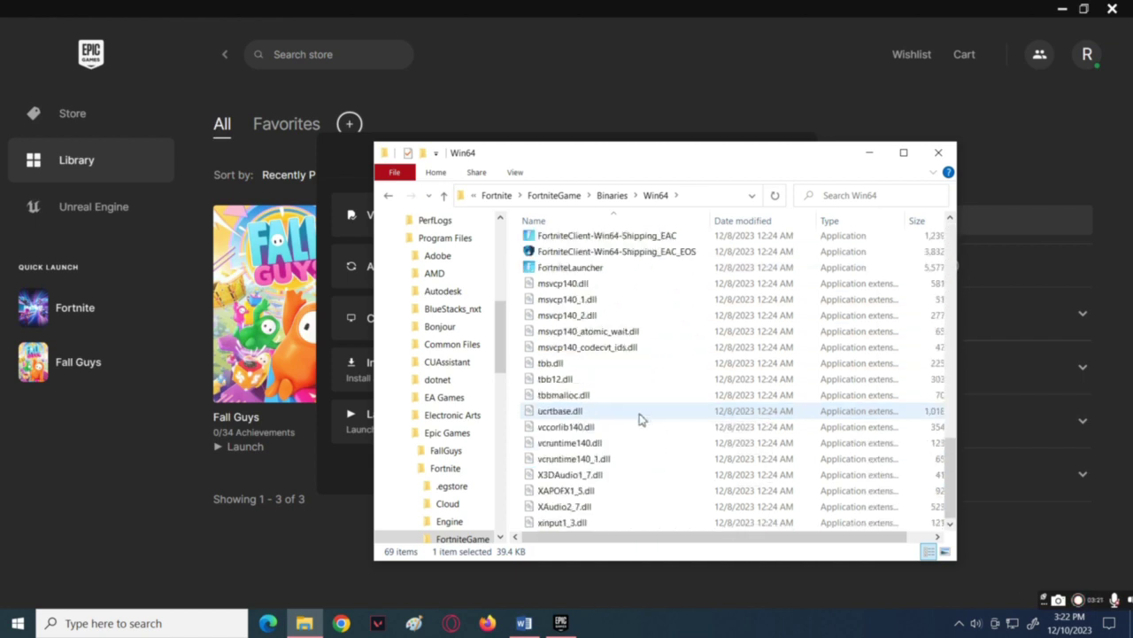
scroll(643, 403, "up", 2)
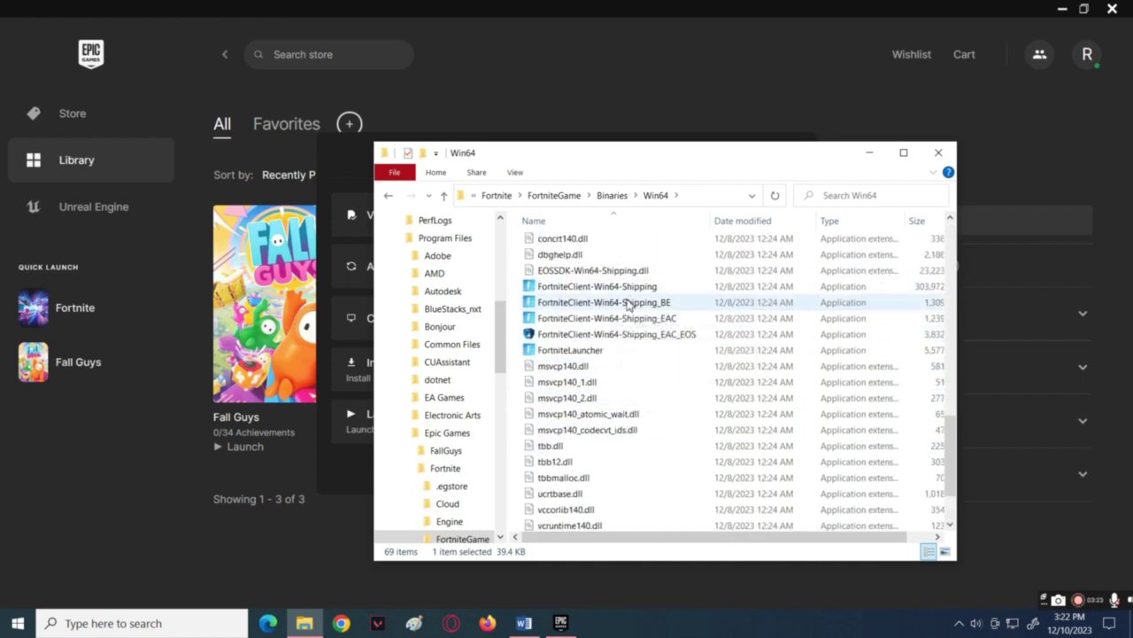
Step: In the FortniteClient-Win64-Shipping application's properties, enable compatibility mode for Windows 8
left_click(576, 286)
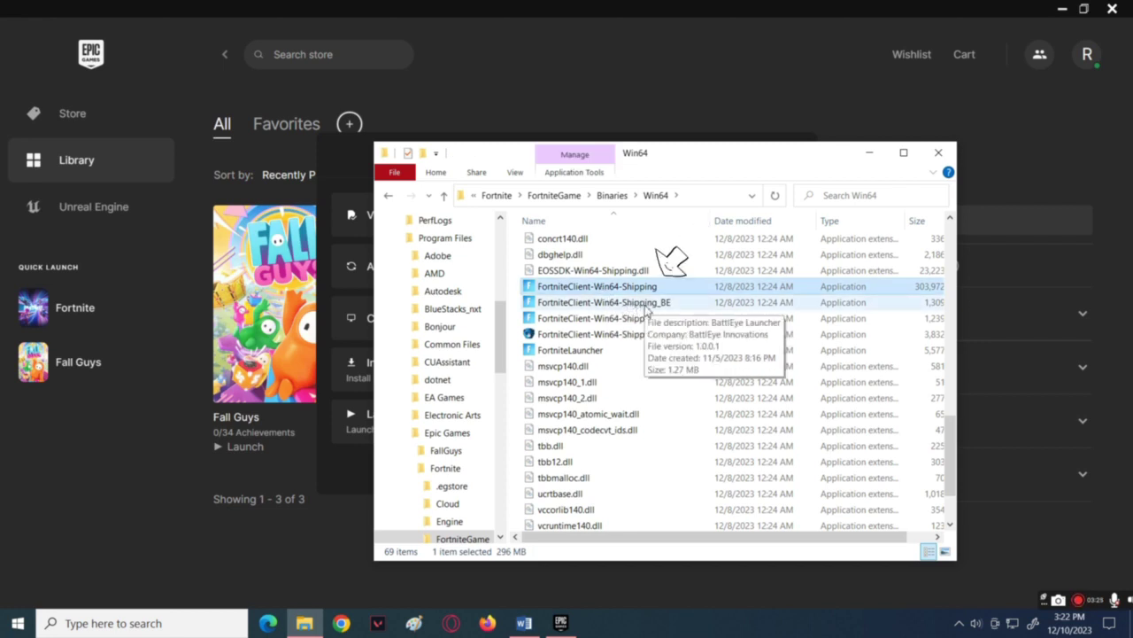
right_click(652, 287)
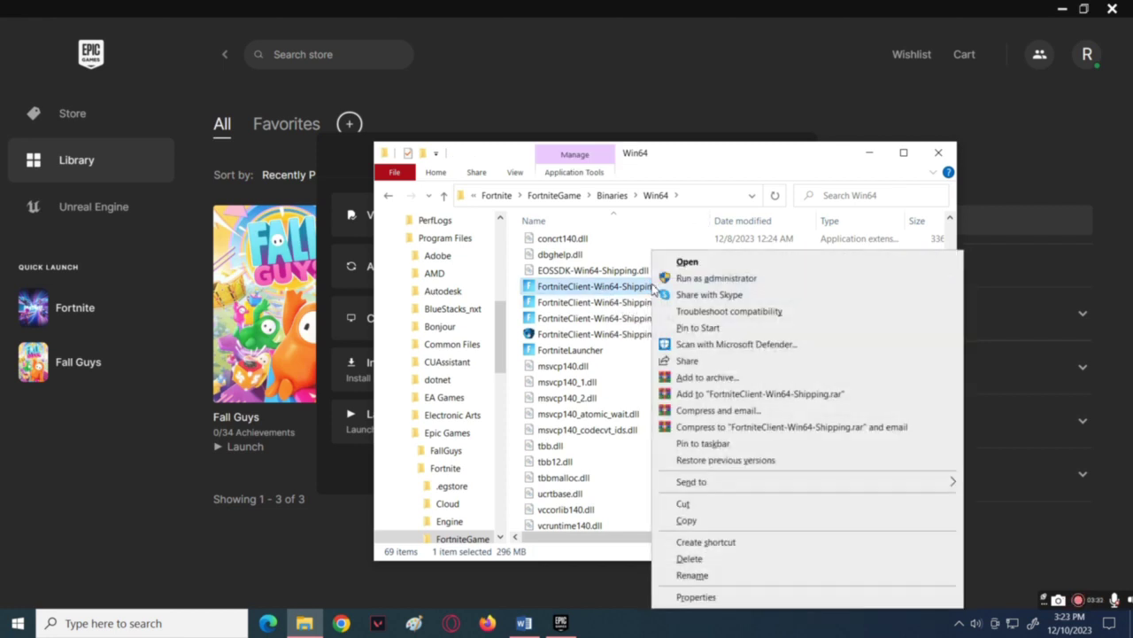
left_click(731, 600)
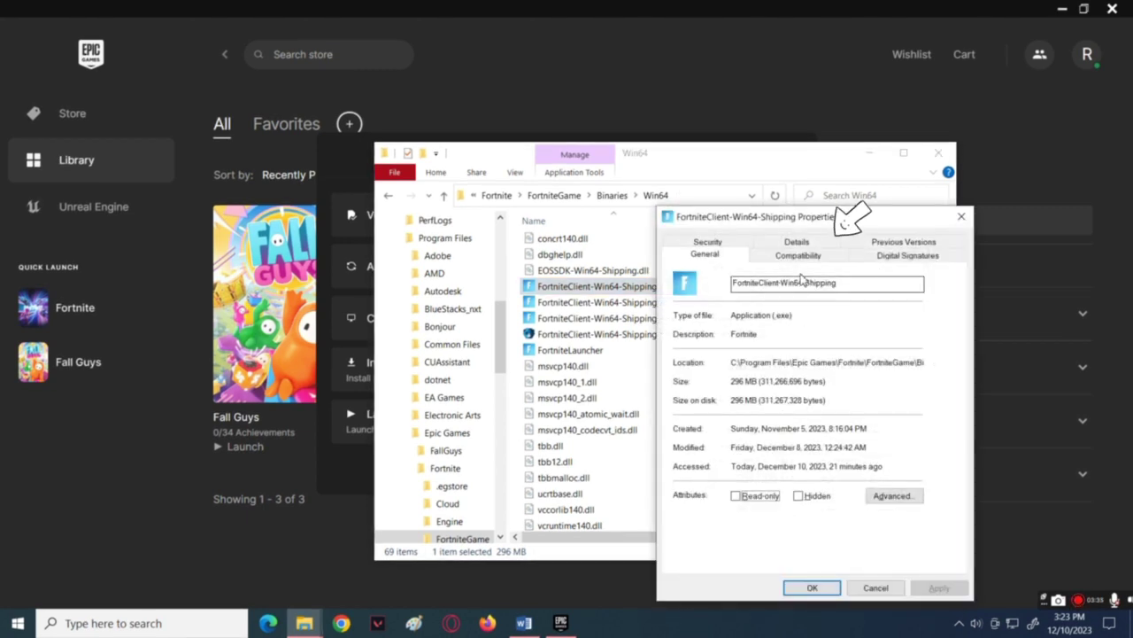
left_click(799, 257)
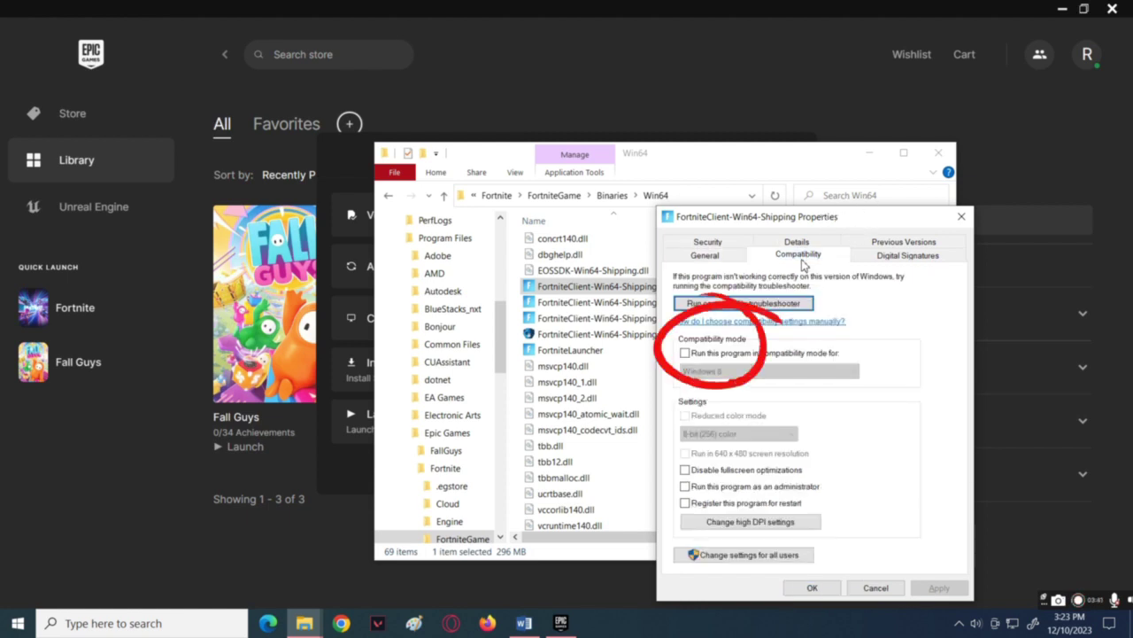
left_click(686, 352)
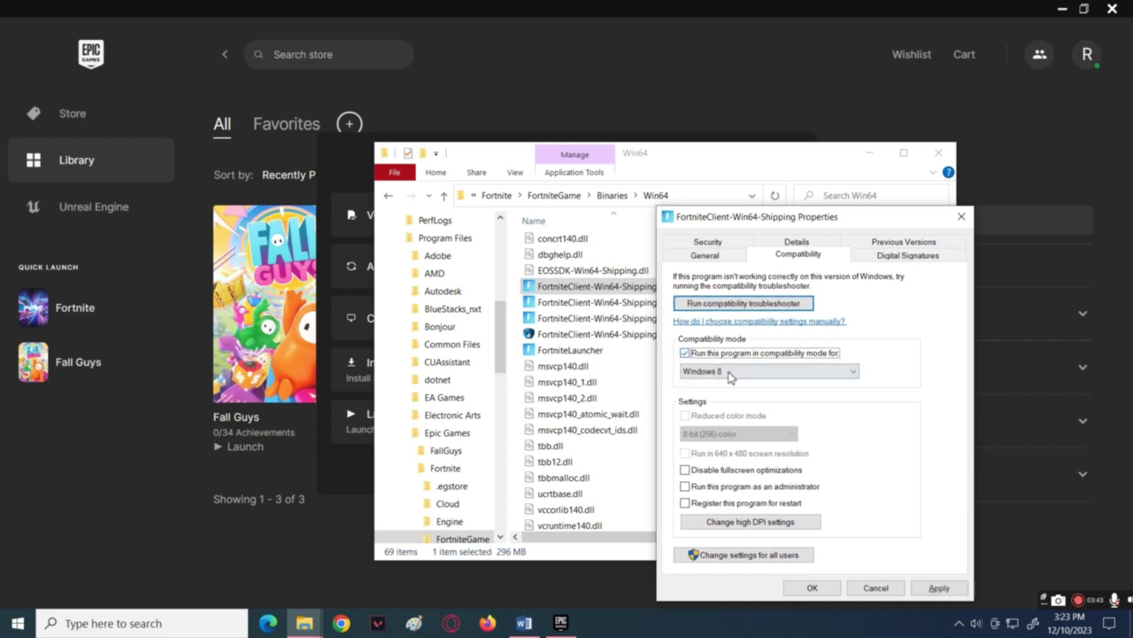
left_click(732, 377)
left_click(723, 420)
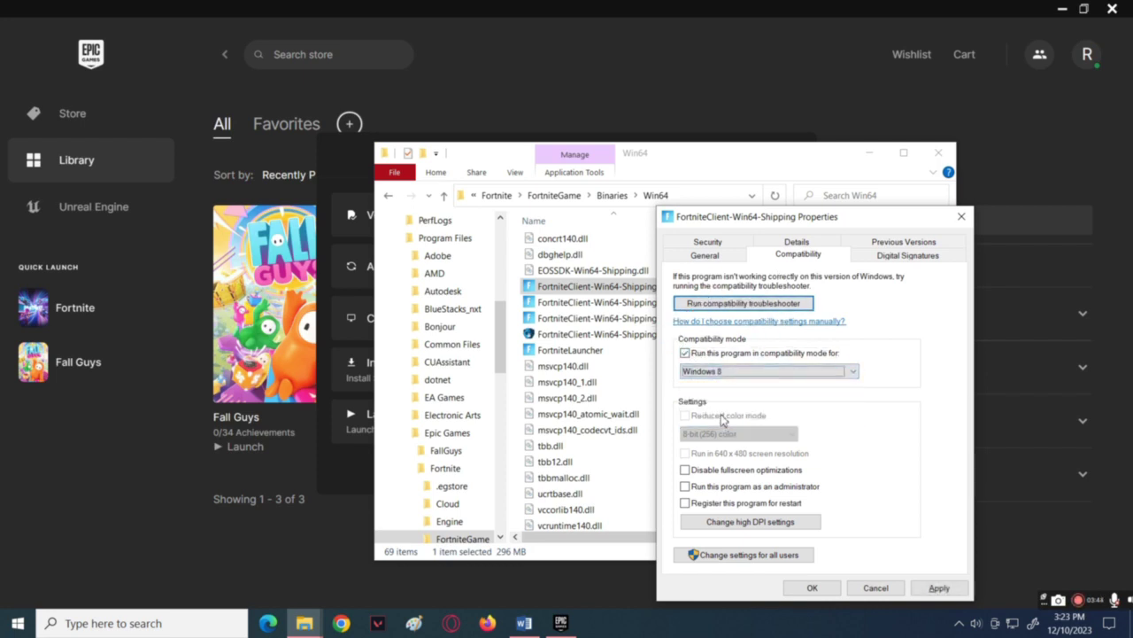
Step: Turn on "Disable fullscreen optimizations" and "Run this program as an administrator" for the Fortnite client, and close its properties
left_click(686, 471)
left_click(689, 489)
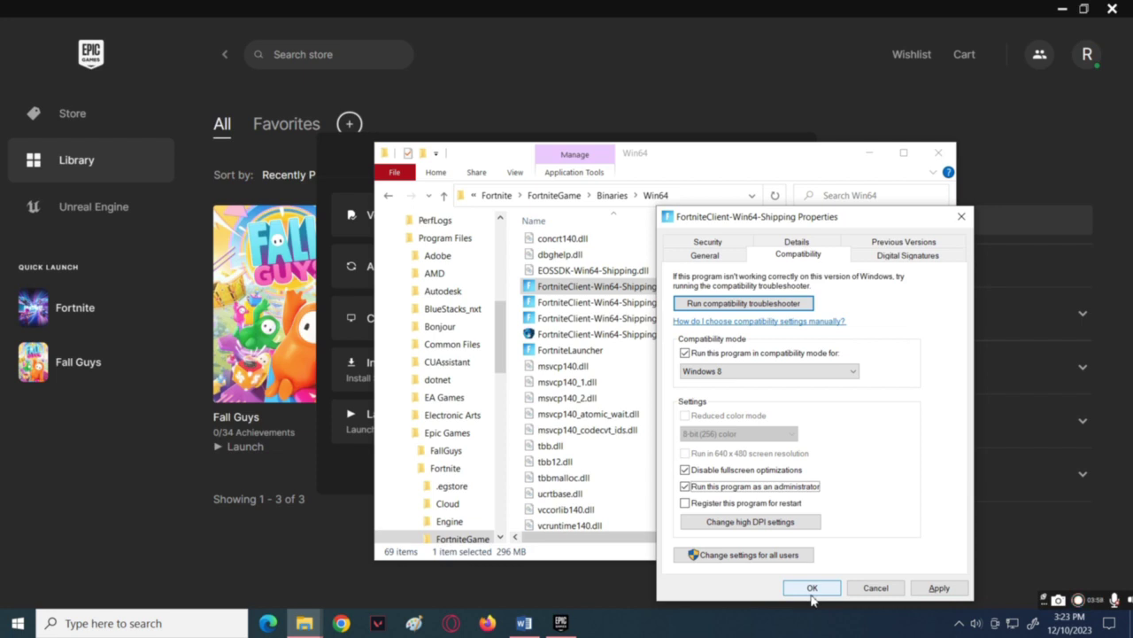
left_click(962, 216)
Step: Close the Win64 folder, the Fortnite options dialog and the Epic Games Launcher
left_click(939, 152)
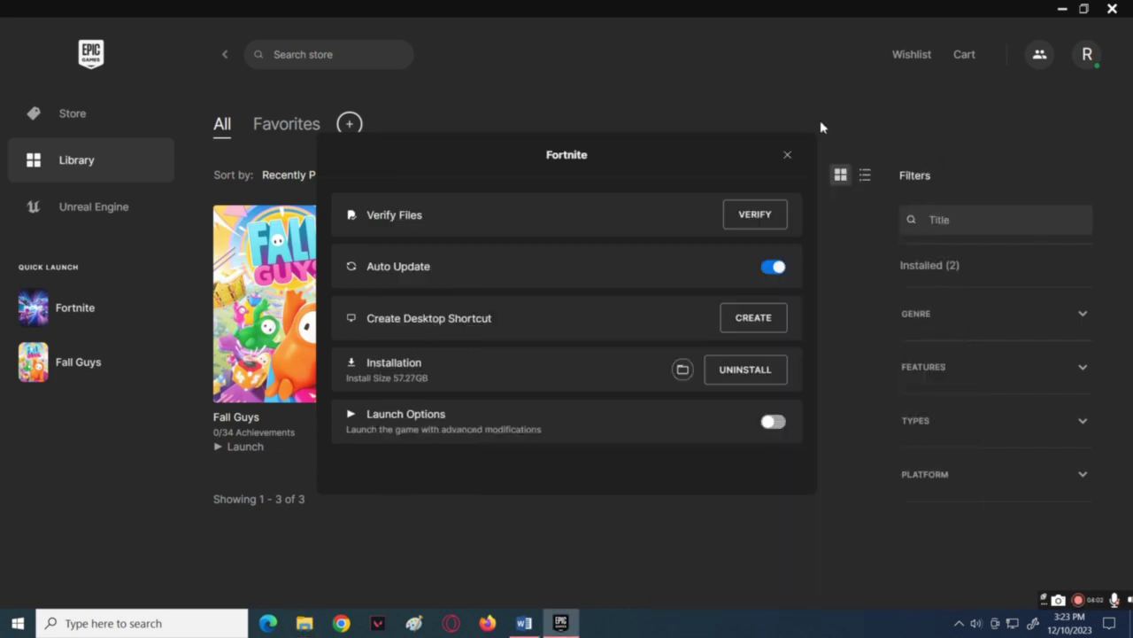
left_click(785, 154)
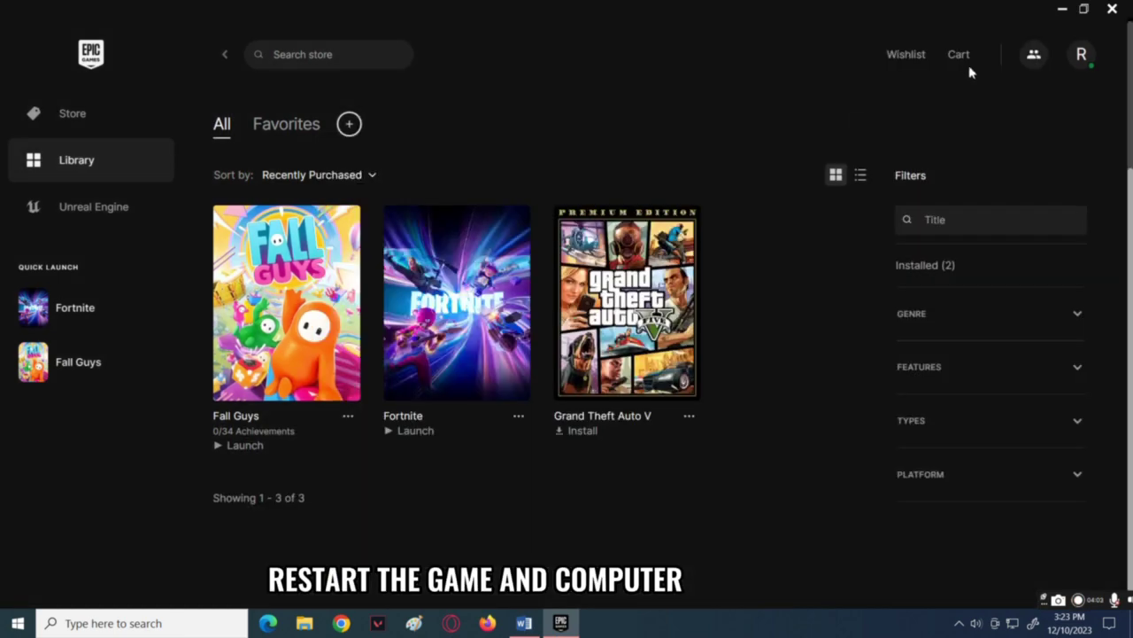
left_click(1111, 10)
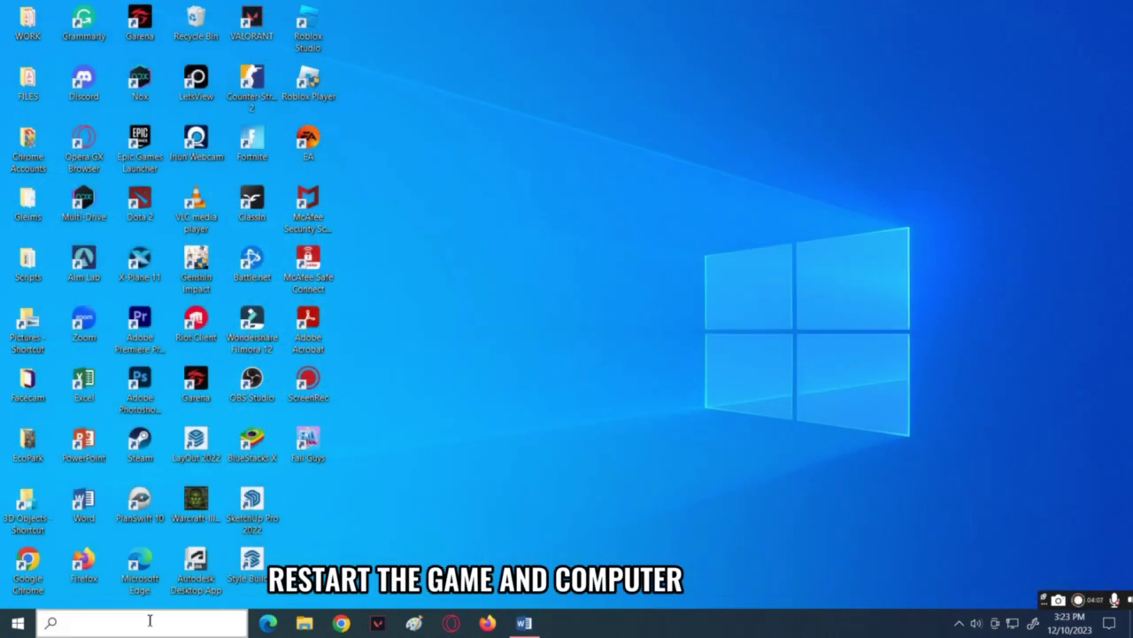
Step: Open the Windows power options for restarting the computer
left_click(18, 622)
left_click(19, 592)
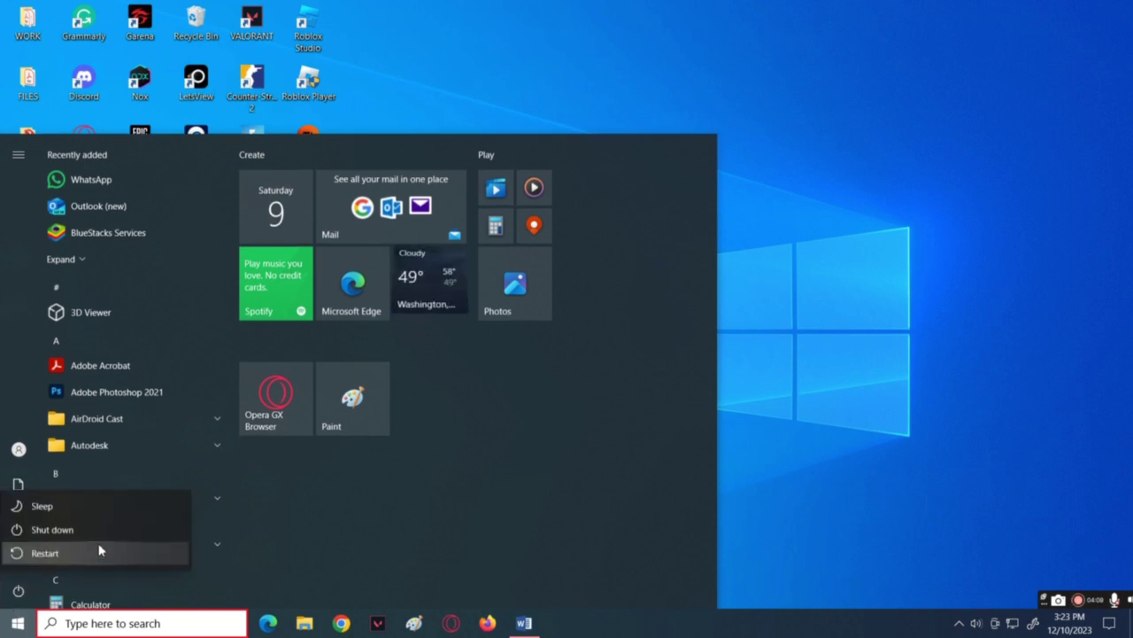